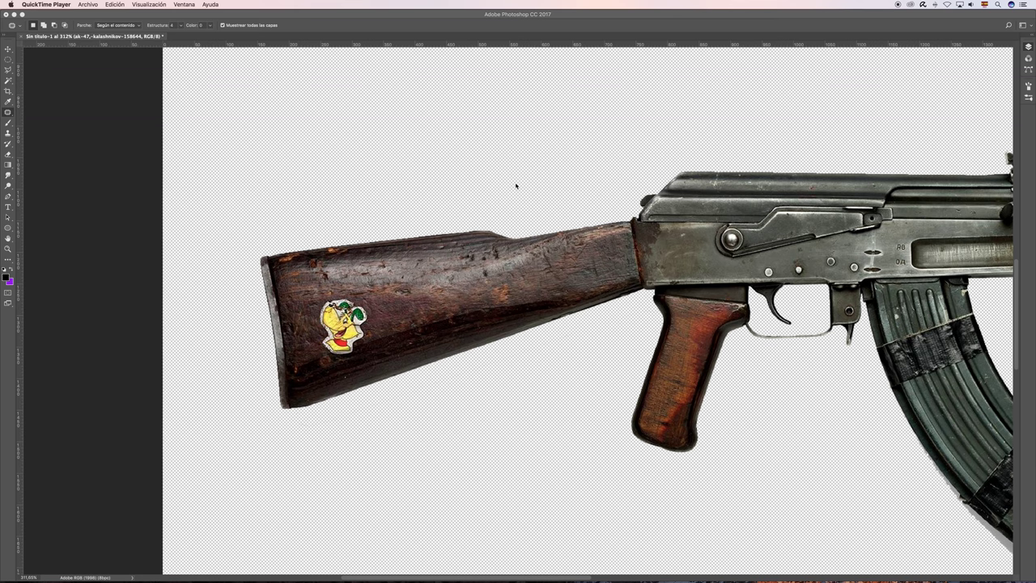
# Restore the panels and place the AK-47 JPG from the img folder onto the canvas
pyautogui.press('Tab')
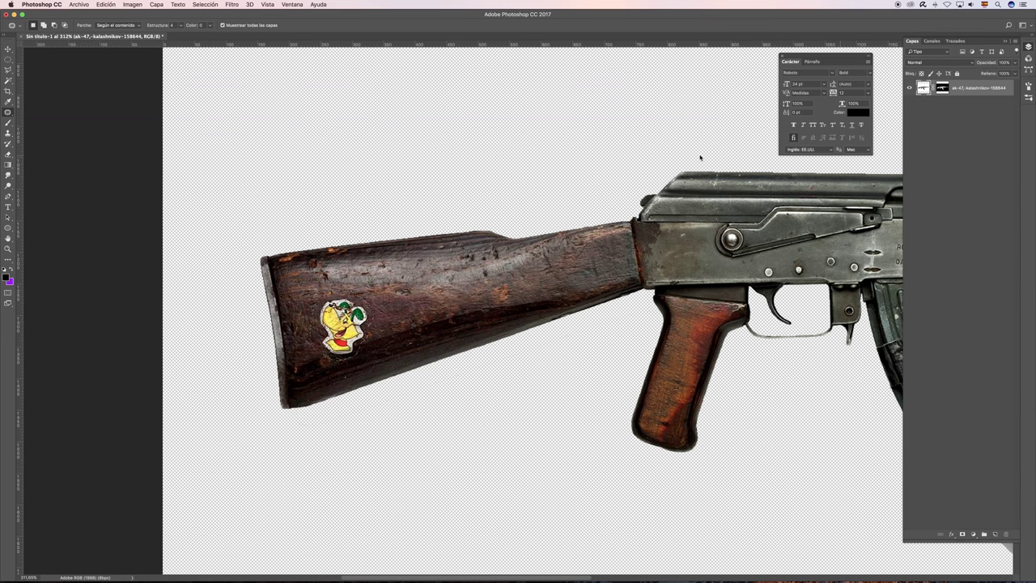
pyautogui.moveTo(699, 153); pyautogui.dragTo(543, 151)
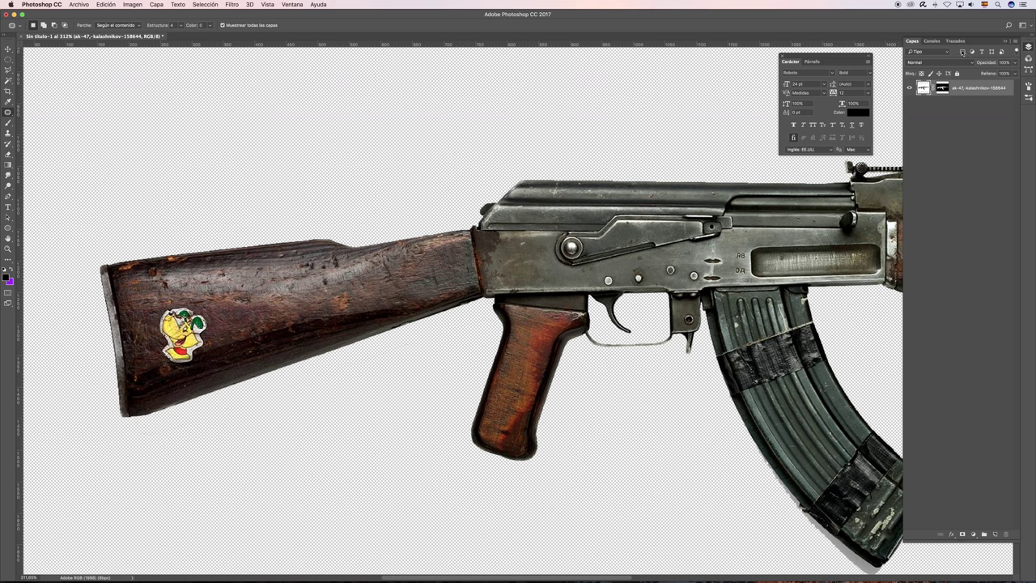
pyautogui.press('super+minus')
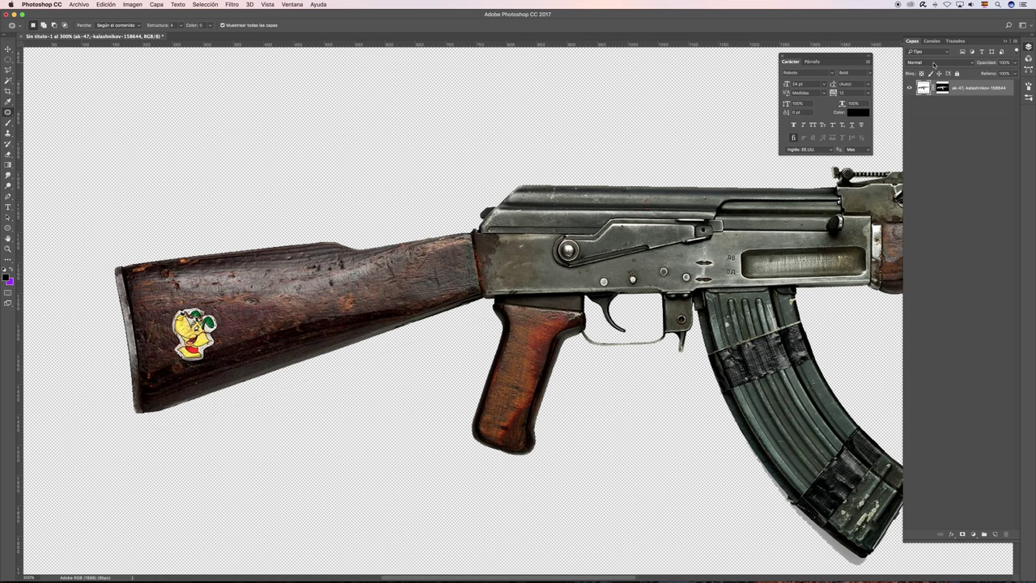
pyautogui.press('super+Tab')
pyautogui.press('super+Tab')
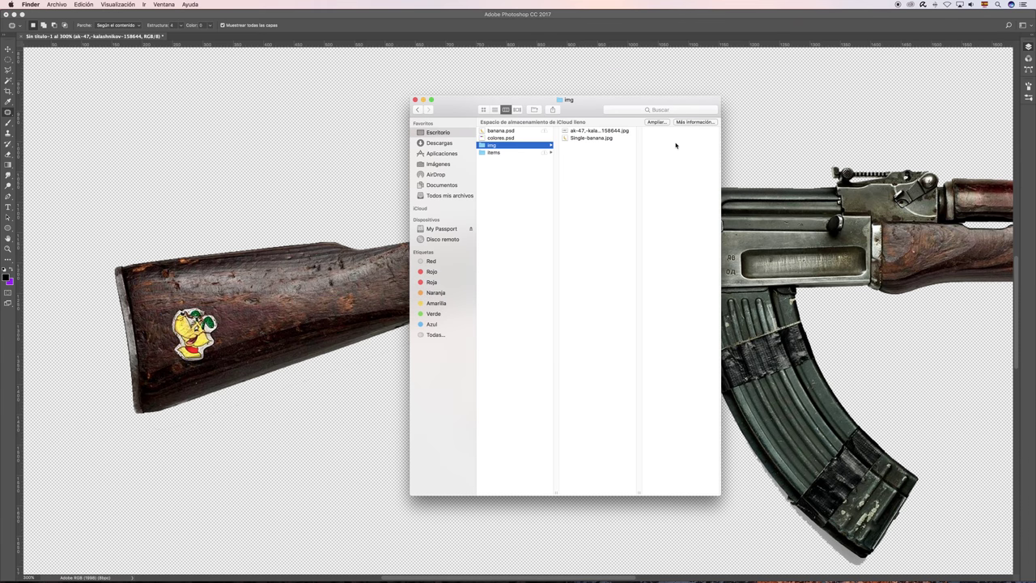
pyautogui.click(339, 240)
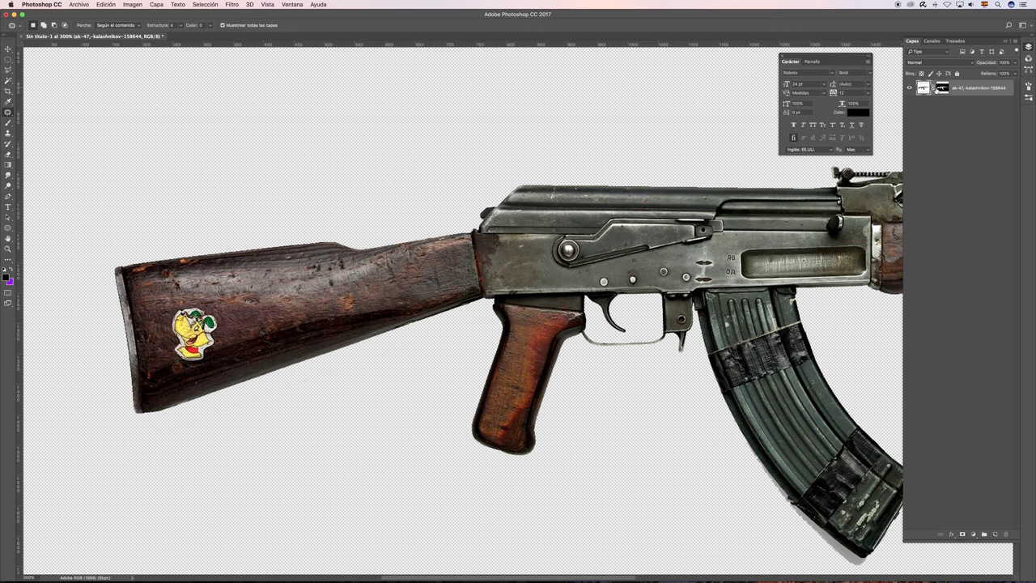
pyautogui.press('super+Tab')
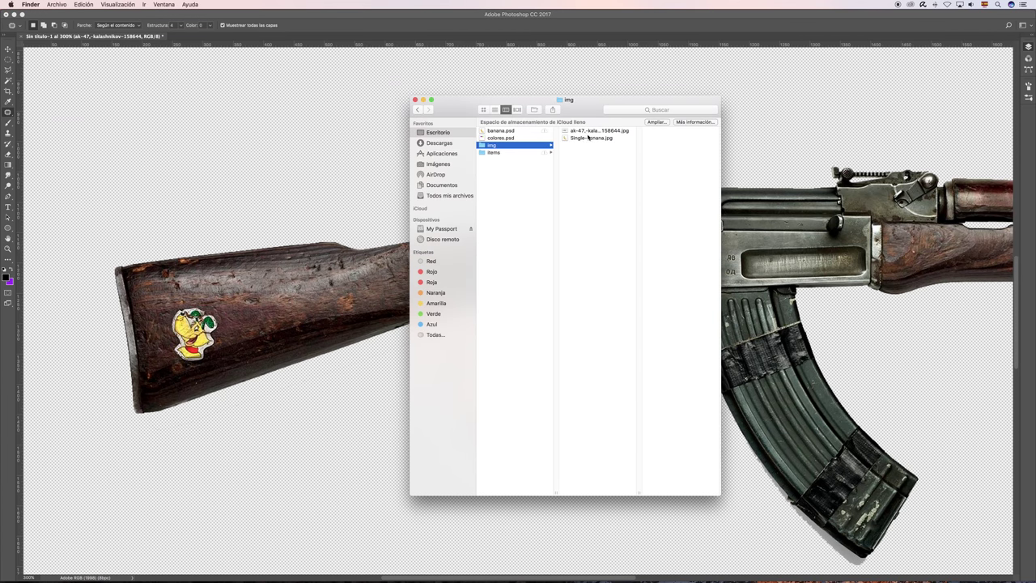
pyautogui.moveTo(588, 137); pyautogui.dragTo(292, 154)
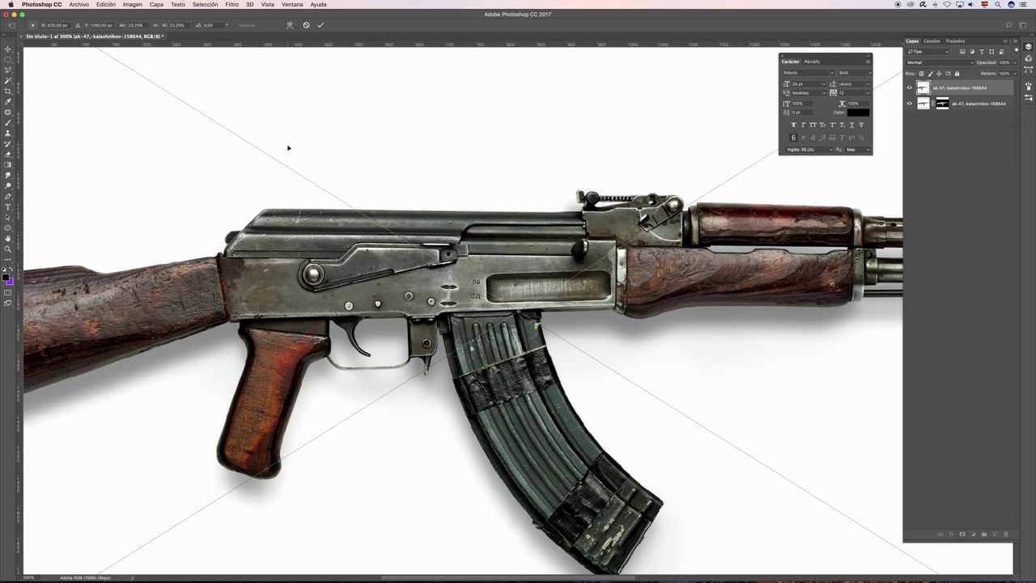
# Commit the placed AK-47 photo and nudge it slightly to the right
pyautogui.press('super+minus')
pyautogui.press('super+minus')
pyautogui.press('super+minus')
pyautogui.press('super+minus')
pyautogui.moveTo(541, 257)
pyautogui.mouseDown()
pyautogui.moveTo(556, 264)
pyautogui.moveTo(550, 273)
pyautogui.mouseUp()
pyautogui.press('Return')
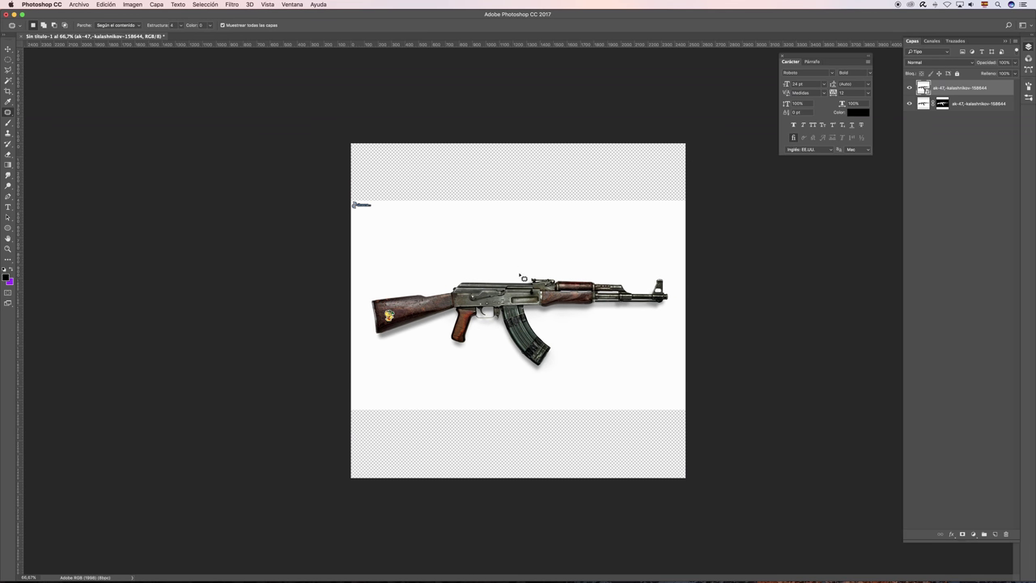
pyautogui.press('v')
pyautogui.moveTo(517, 285)
pyautogui.mouseDown()
pyautogui.moveTo(551, 283)
pyautogui.moveTo(530, 285)
pyautogui.mouseUp()
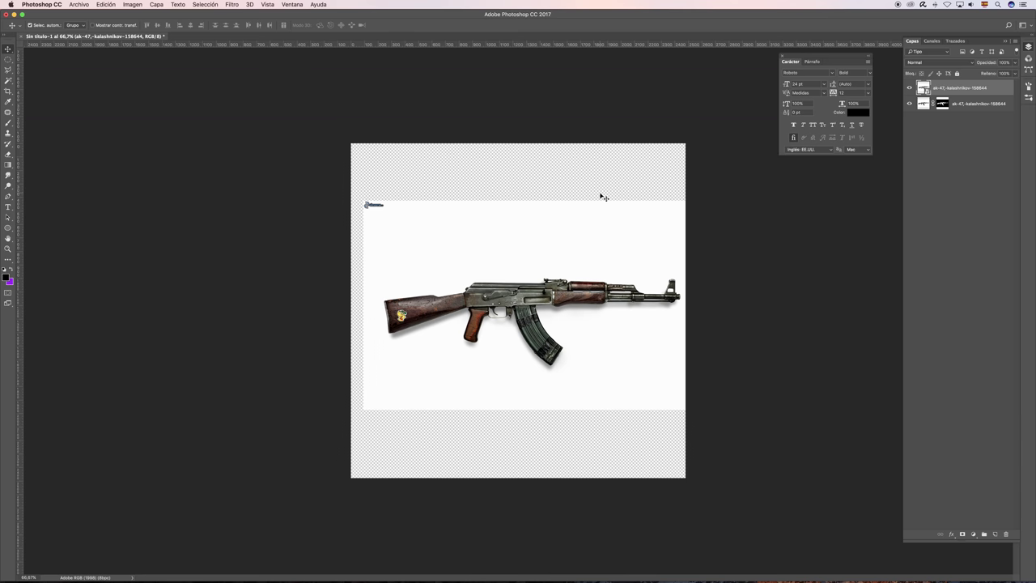
# Delete the placed photo layer and zoom in on the rifle stock
pyautogui.press('Delete')
pyautogui.press('z')
pyautogui.moveTo(394, 341)
pyautogui.mouseDown()
pyautogui.moveTo(420, 337)
pyautogui.moveTo(518, 265)
pyautogui.mouseUp()
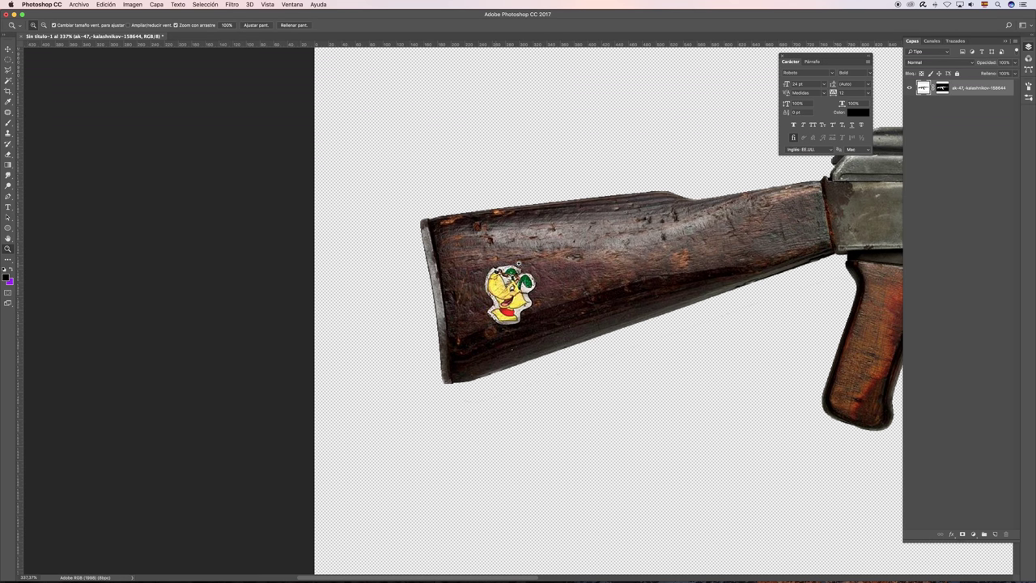
# Select the Spot Healing Brush with a brush size of about 34 px
pyautogui.moveTo(599, 272); pyautogui.dragTo(402, 256)
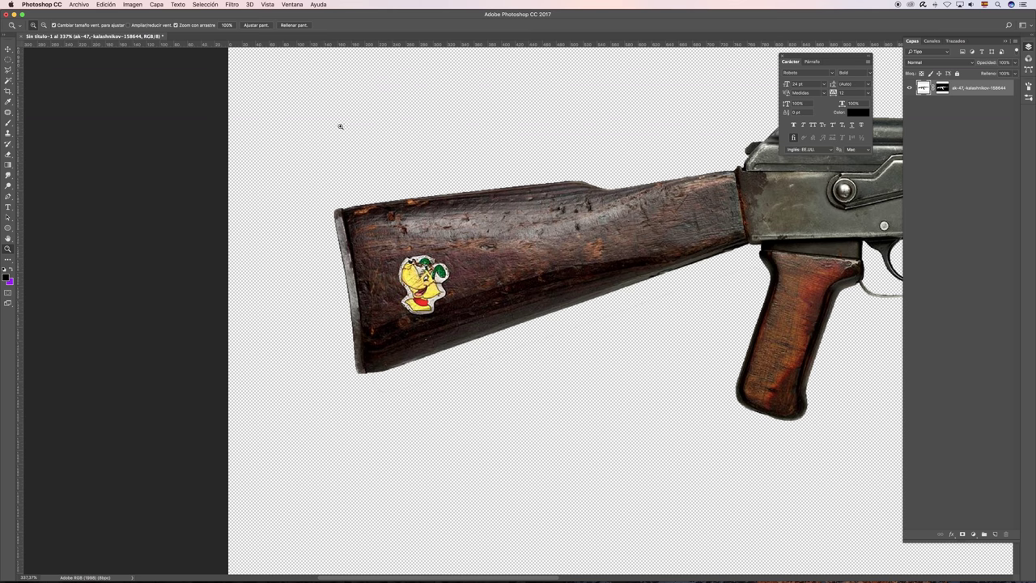
pyautogui.click(8, 111)
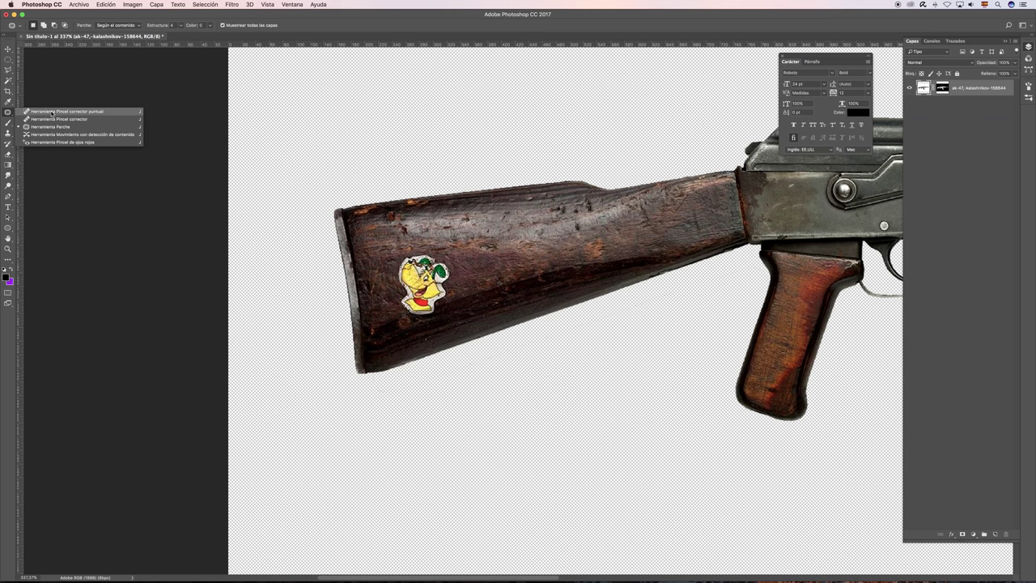
pyautogui.click(53, 111)
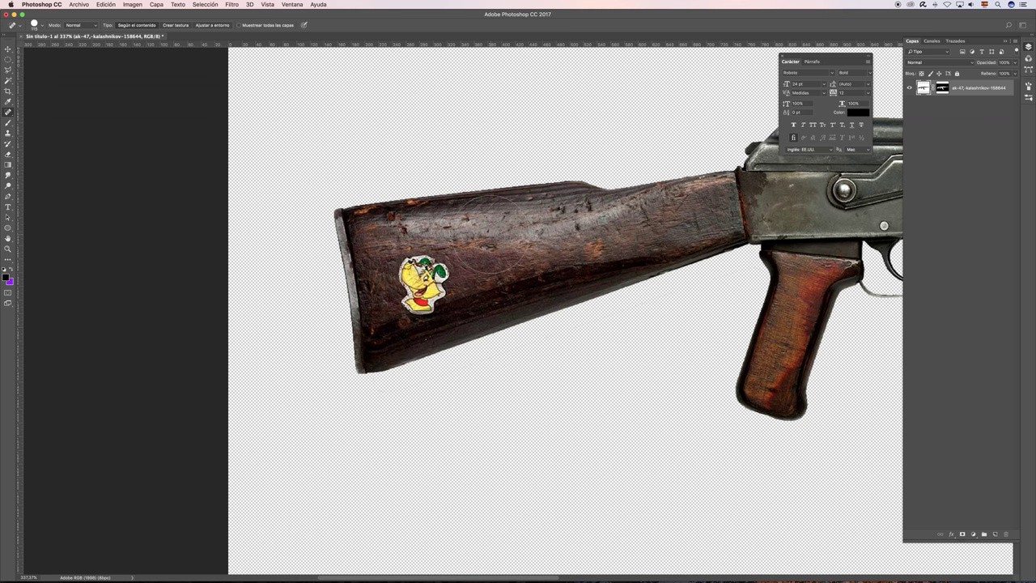
pyautogui.moveTo(490, 233); pyautogui.dragTo(463, 233)
pyautogui.moveTo(486, 231); pyautogui.dragTo(484, 231)
# Heal three small spots in the stock's wood grain
pyautogui.click(483, 246)
pyautogui.click(576, 228)
pyautogui.click(466, 218)
pyautogui.rightClick(9, 111)
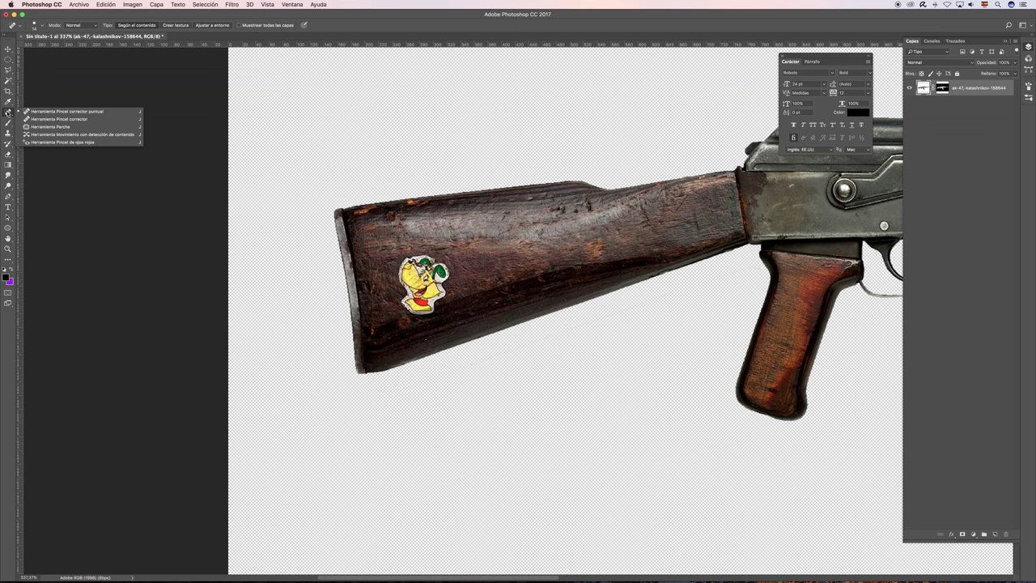
# Clone a darker patch of wood grain onto the upper stock with the Clone Stamp
pyautogui.click(46, 120)
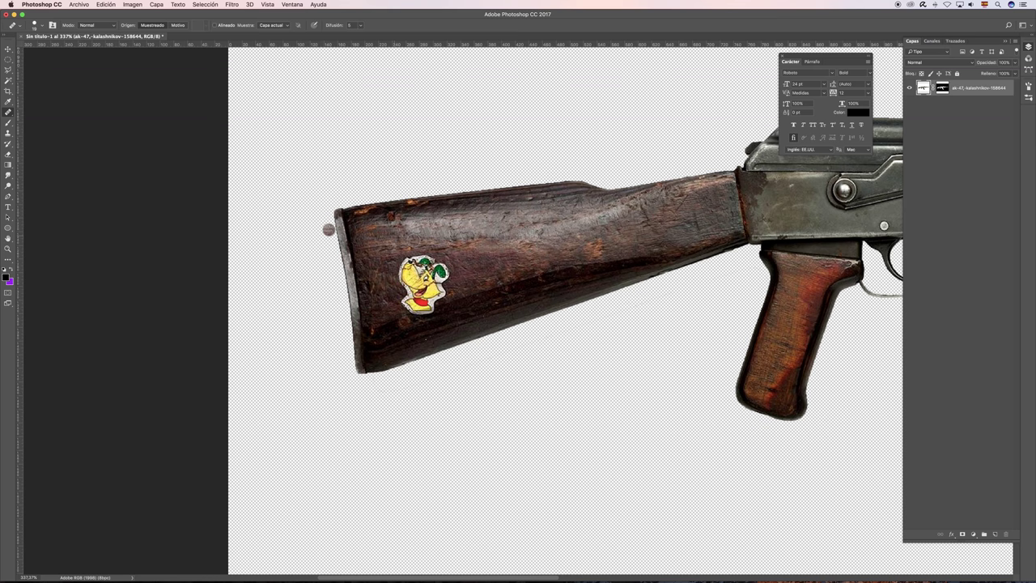
pyautogui.click(8, 134)
pyautogui.rightClick(9, 135)
pyautogui.click(41, 134)
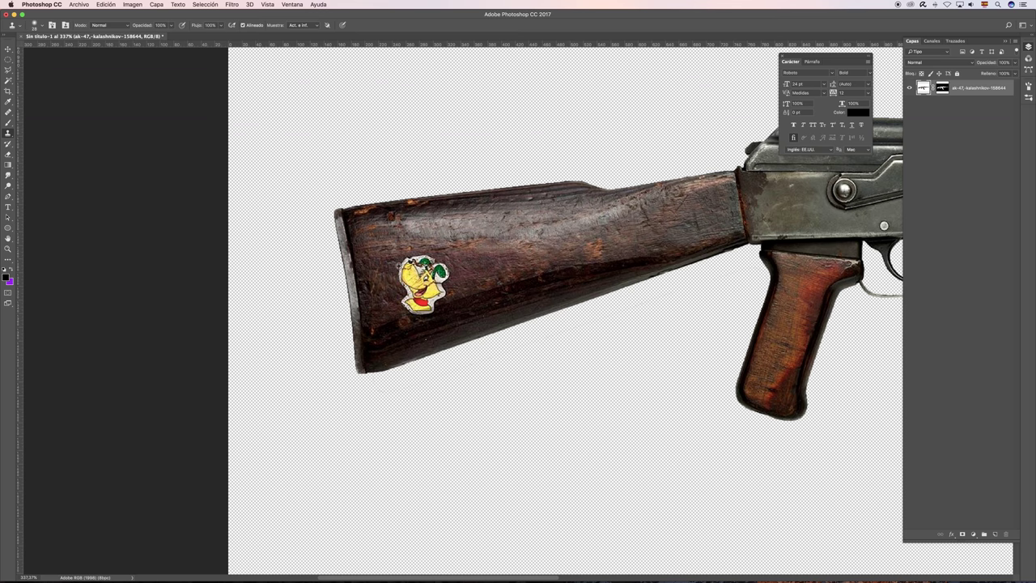
pyautogui.moveTo(479, 230); pyautogui.dragTo(474, 224)
# Switch back to the Healing Brush from the healing tool group
pyautogui.click(8, 121)
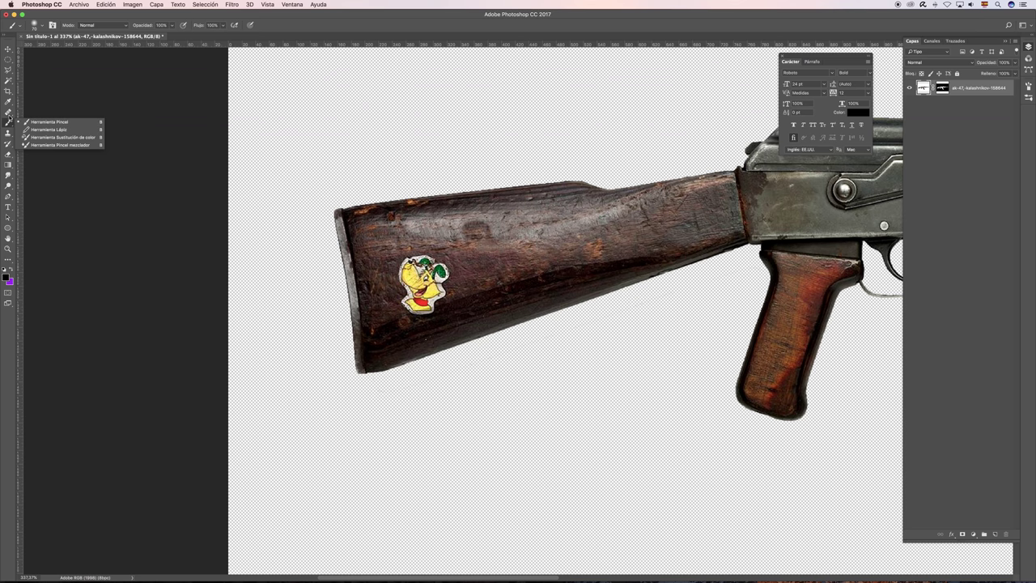
pyautogui.click(9, 111)
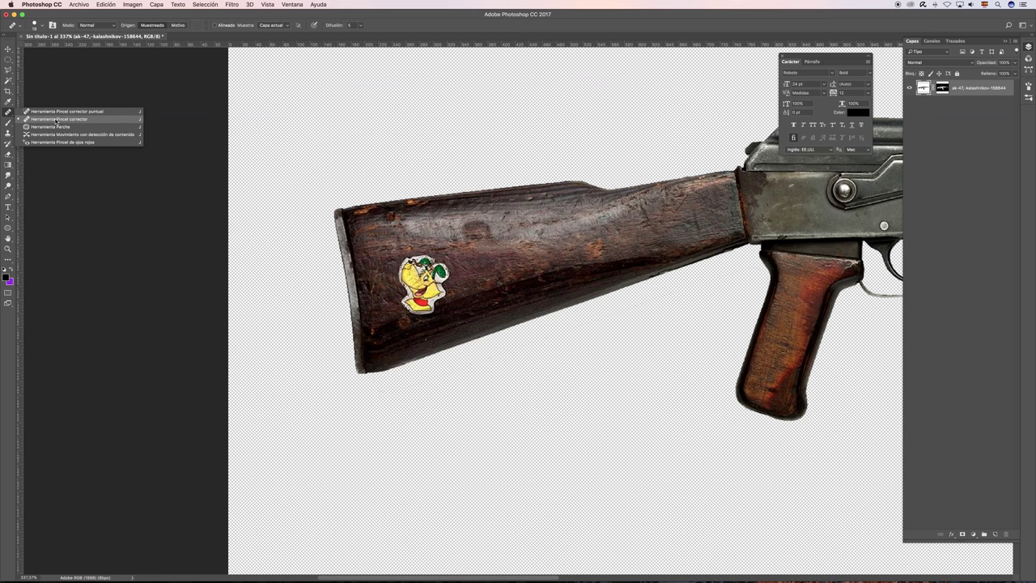
pyautogui.click(56, 122)
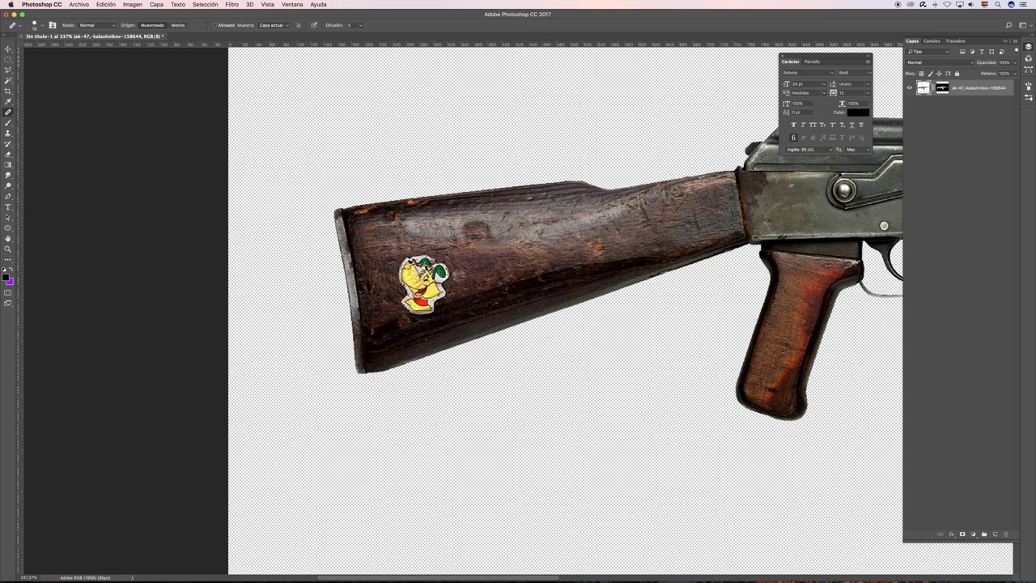
pyautogui.click(8, 111)
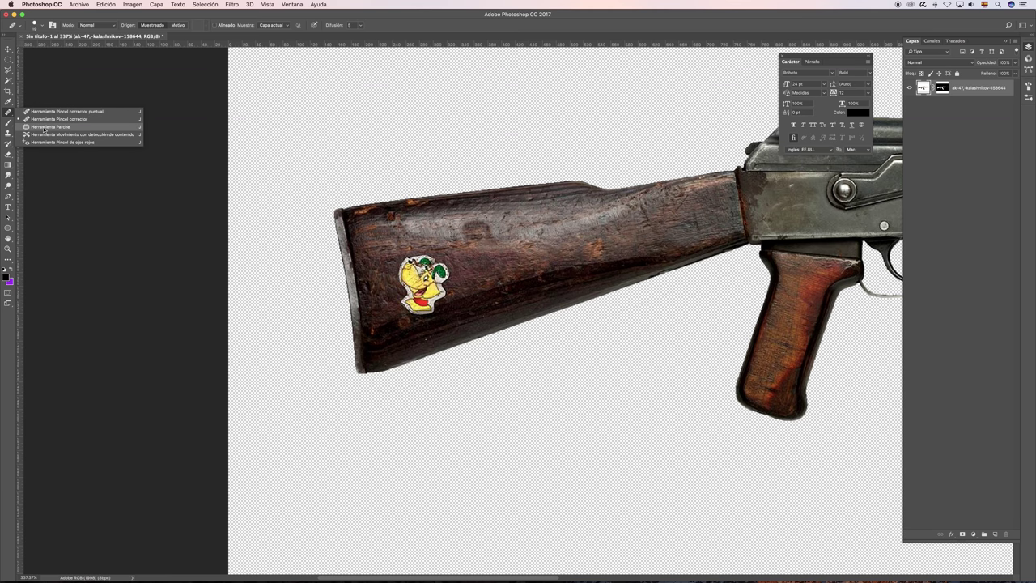
# Select the Patch tool with its patch mode set to Normal
pyautogui.click(50, 126)
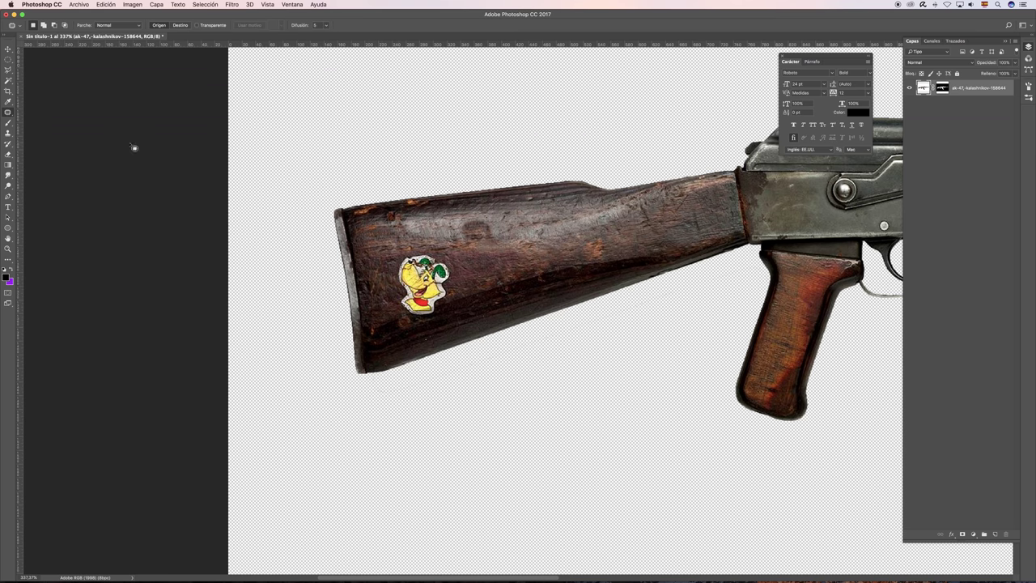
pyautogui.rightClick(8, 114)
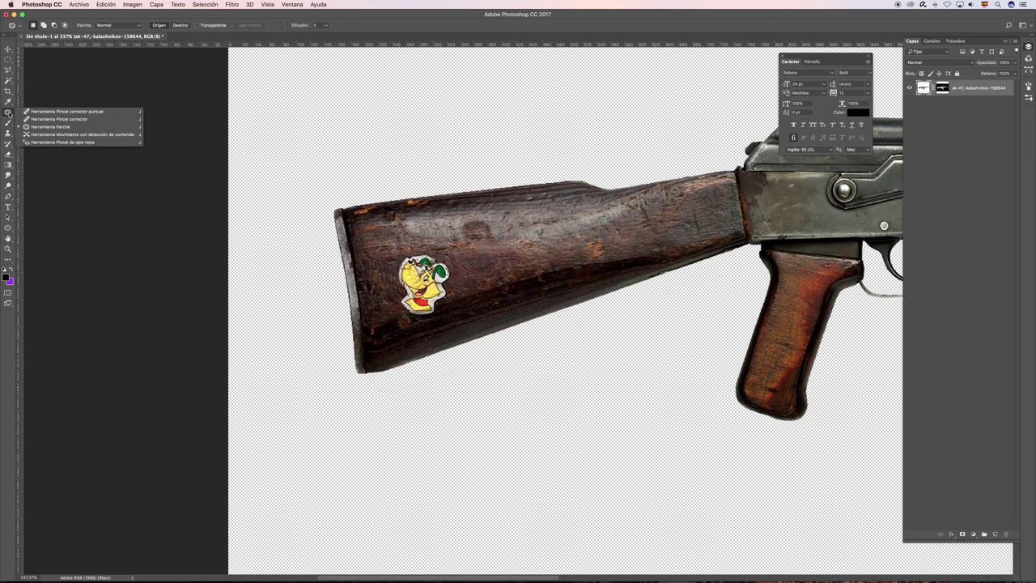
pyautogui.click(49, 128)
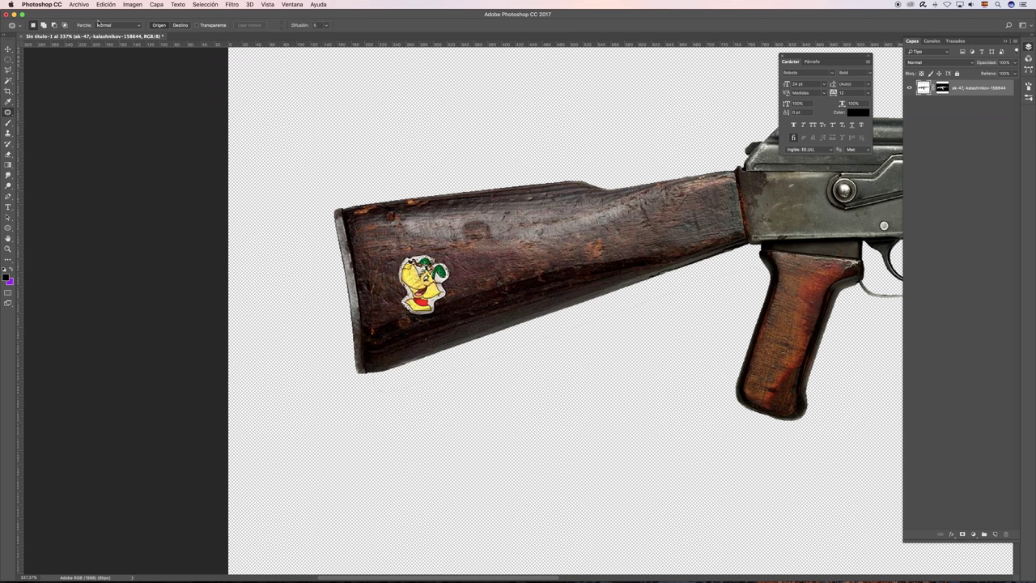
pyautogui.click(141, 25)
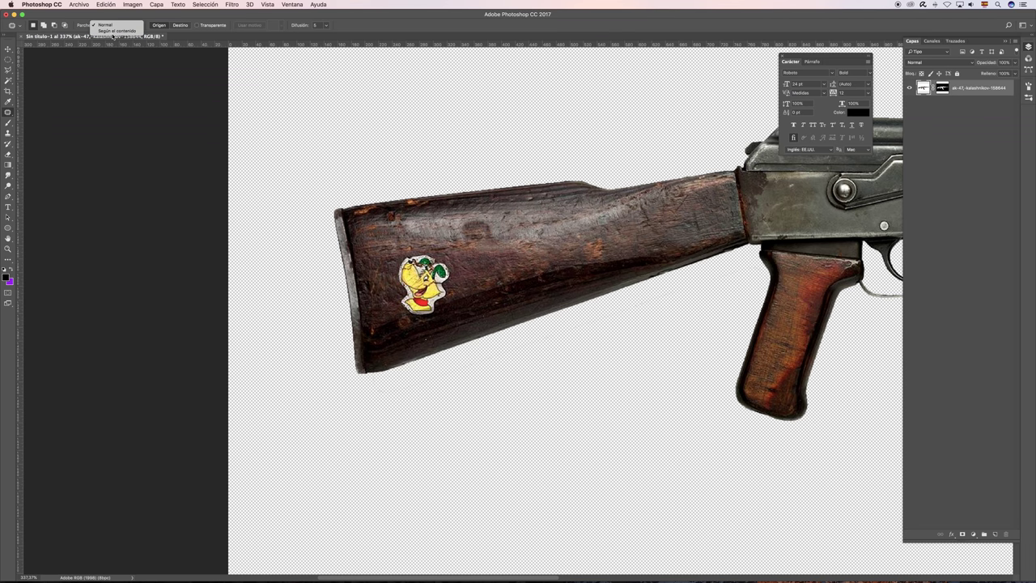
pyautogui.click(113, 26)
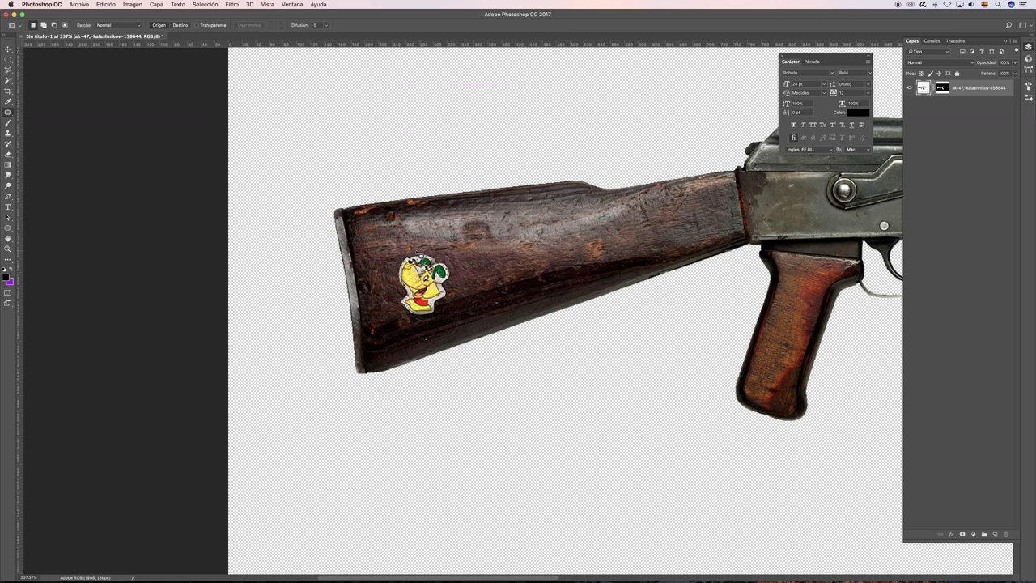
# Outline the sticker with the Patch tool, then switch to Rectangular Marquee and deselect
pyautogui.moveTo(421, 255)
pyautogui.mouseDown()
pyautogui.moveTo(404, 310)
pyautogui.moveTo(458, 283)
pyautogui.mouseUp()
pyautogui.moveTo(458, 283); pyautogui.dragTo(437, 257)
pyautogui.click(8, 60)
pyautogui.moveTo(8, 60); pyautogui.dragTo(56, 61)
pyautogui.hotkey('ctrl', 'd')
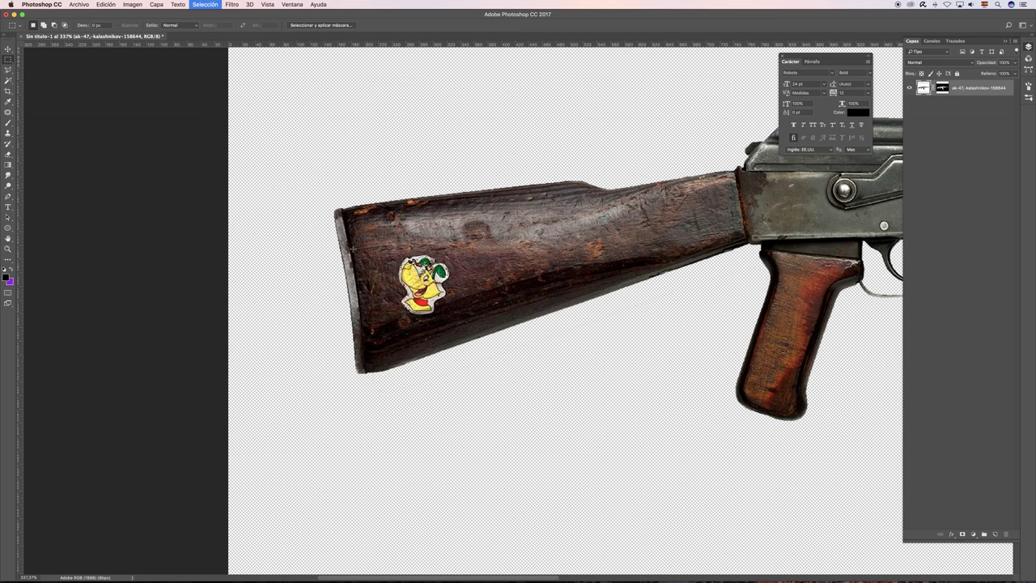
# Patch over the sticker with clean wood grain from the right of the stock
pyautogui.moveTo(390, 253); pyautogui.dragTo(461, 320)
pyautogui.press('j')
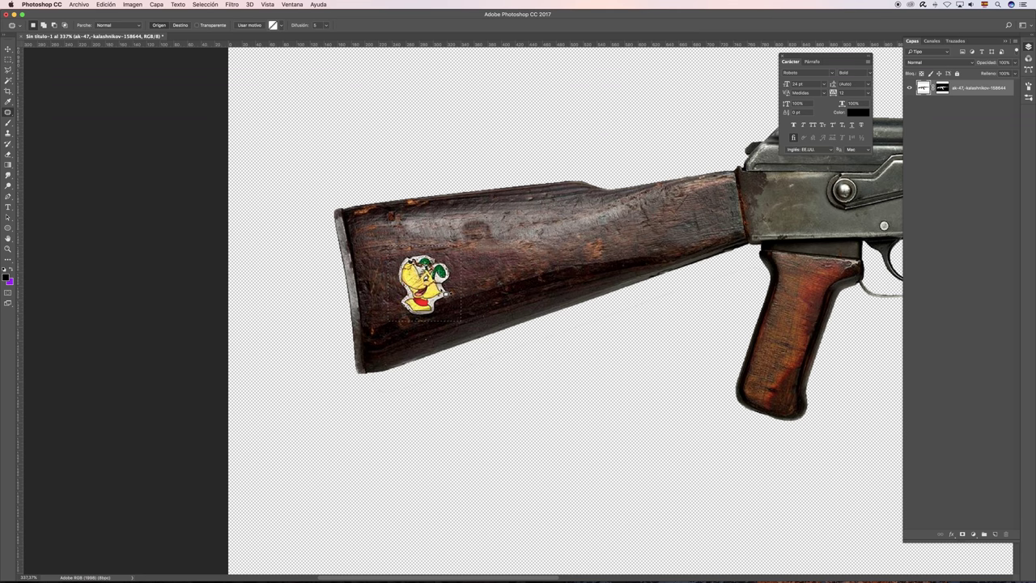
pyautogui.moveTo(445, 290); pyautogui.dragTo(575, 253)
pyautogui.hotkey('ctrl', 'd')
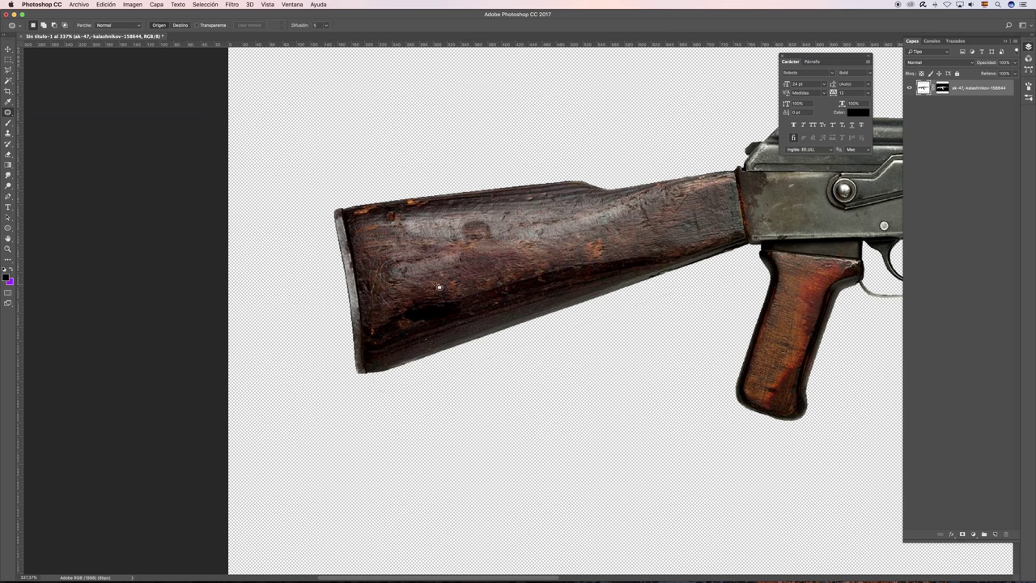
# Patch a leftover blemish on the stock, deselect, and zoom out
pyautogui.moveTo(391, 267); pyautogui.dragTo(680, 236)
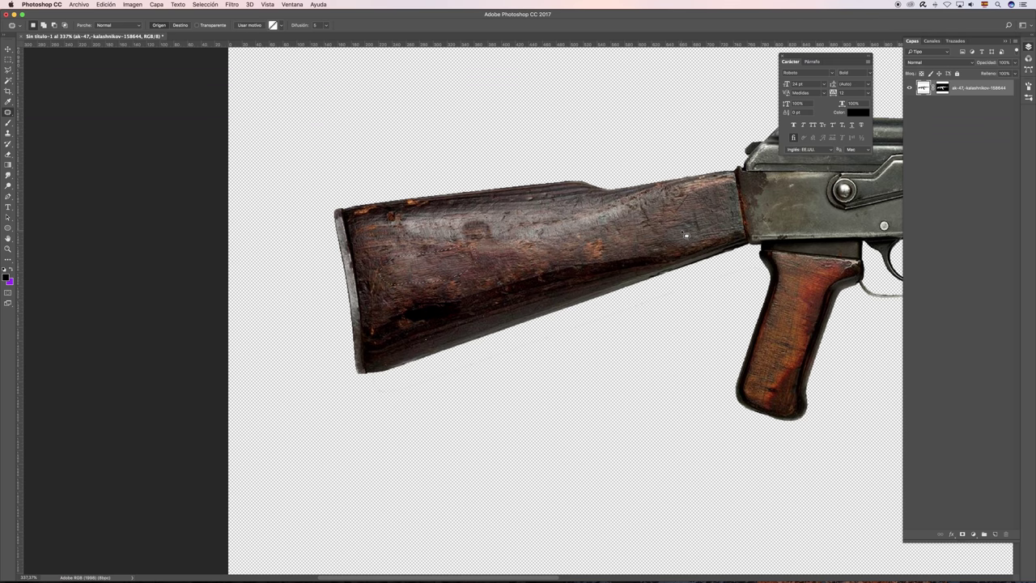
pyautogui.press('super+d')
pyautogui.press('super+minus')
pyautogui.press('super+minus')
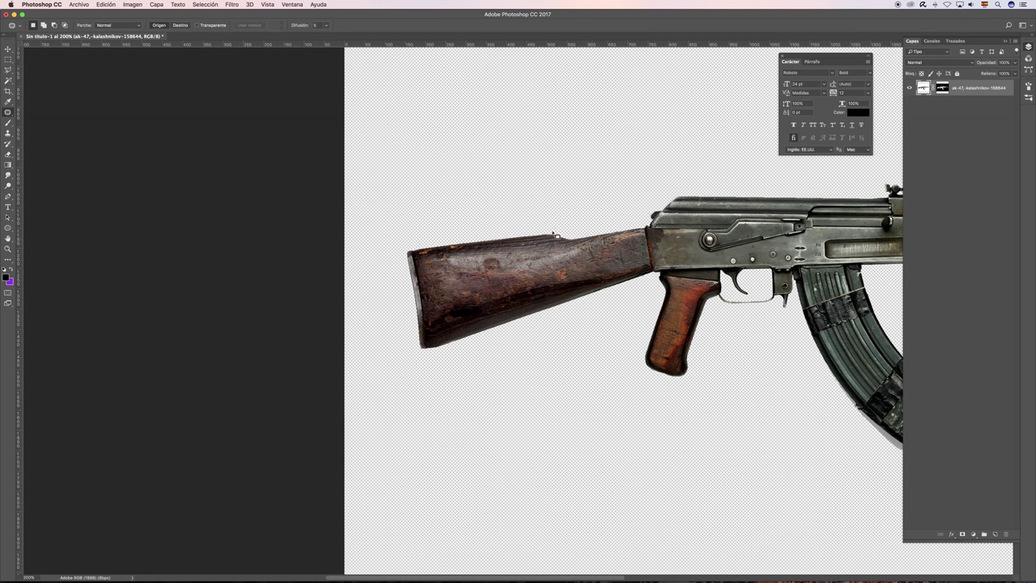
pyautogui.press('super+plus')
pyautogui.press('super+plus')
pyautogui.press('super+plus')
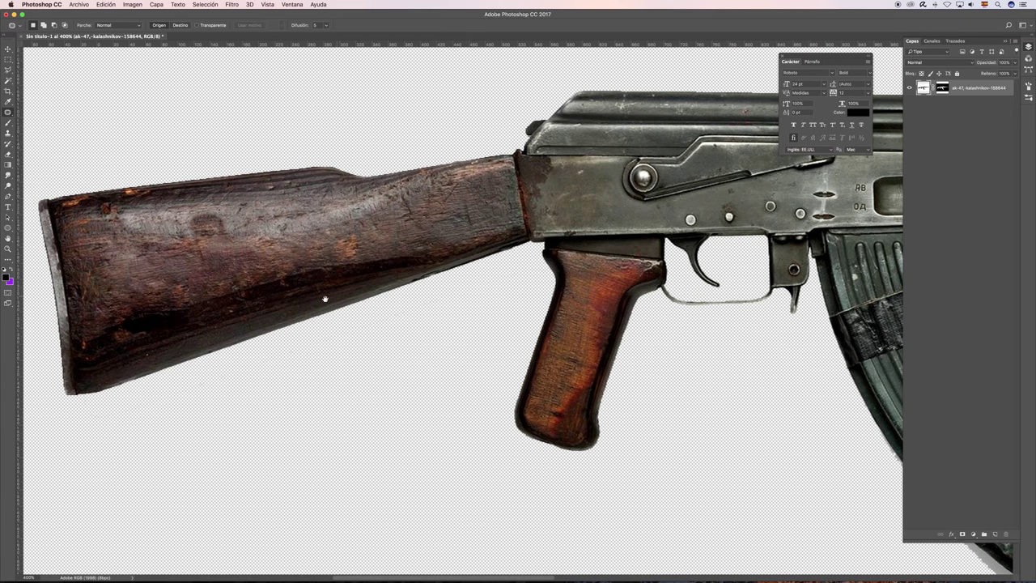
pyautogui.hscroll(10, 324, 296)
pyautogui.hscroll(3, 238, 322)
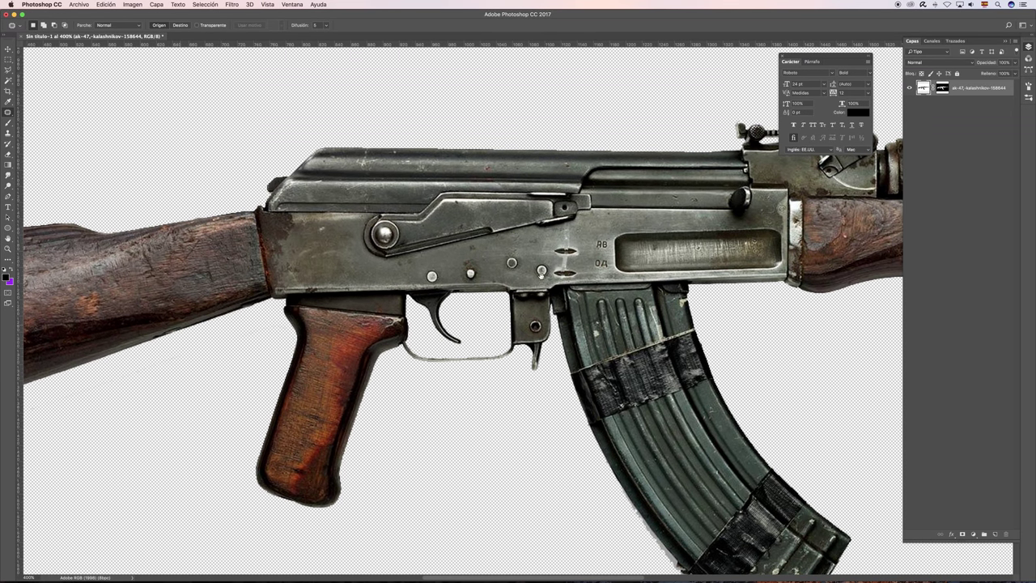
pyautogui.hscroll(9, 356, 276)
pyautogui.hscroll(2, 356, 276)
pyautogui.hscroll(3, 356, 276)
pyautogui.scroll(-1, 356, 276)
pyautogui.hscroll(3, 368, 296)
pyautogui.scroll(-1, 368, 296)
pyautogui.scroll(-3, 369, 295)
pyautogui.scroll(-3, 388, 202)
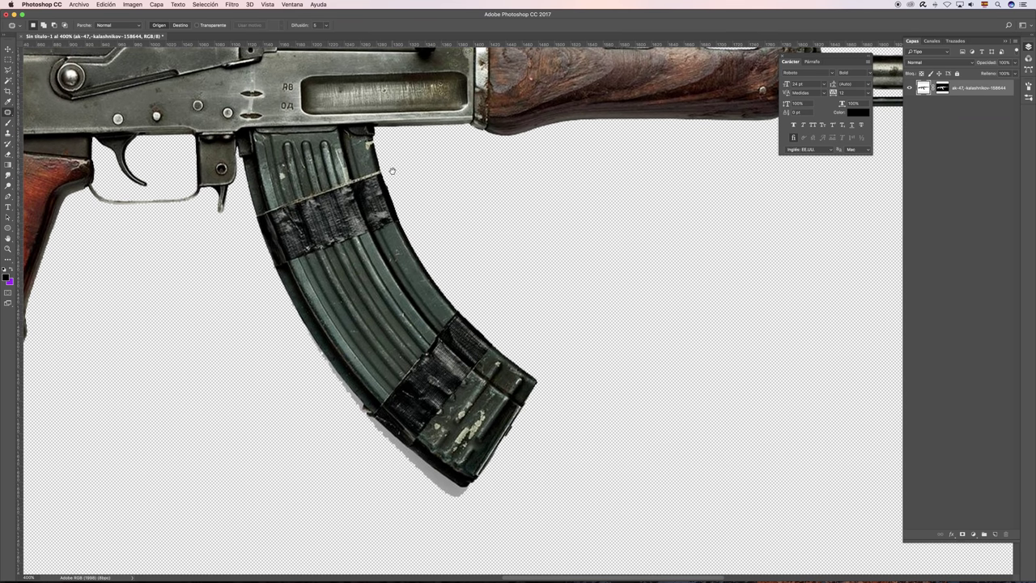
pyautogui.hscroll(-2, 548, 211)
pyautogui.hscroll(-10, 548, 211)
pyautogui.scroll(4, 548, 210)
pyautogui.hscroll(-3, 437, 227)
pyautogui.scroll(1, 437, 227)
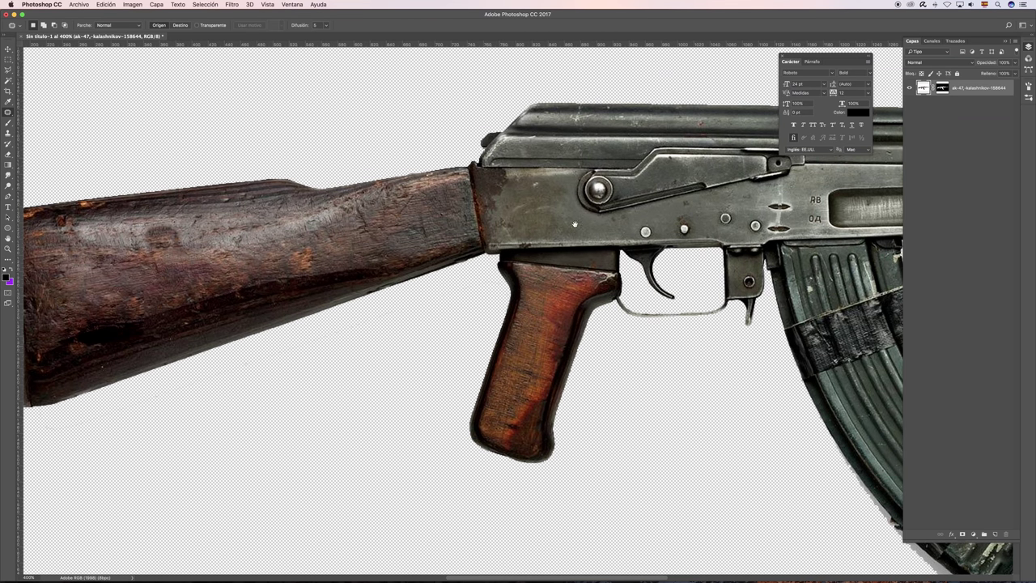
pyautogui.hscroll(-1, 566, 223)
pyautogui.hscroll(-9, 542, 222)
pyautogui.scroll(1, 542, 222)
pyautogui.hscroll(4, 509, 221)
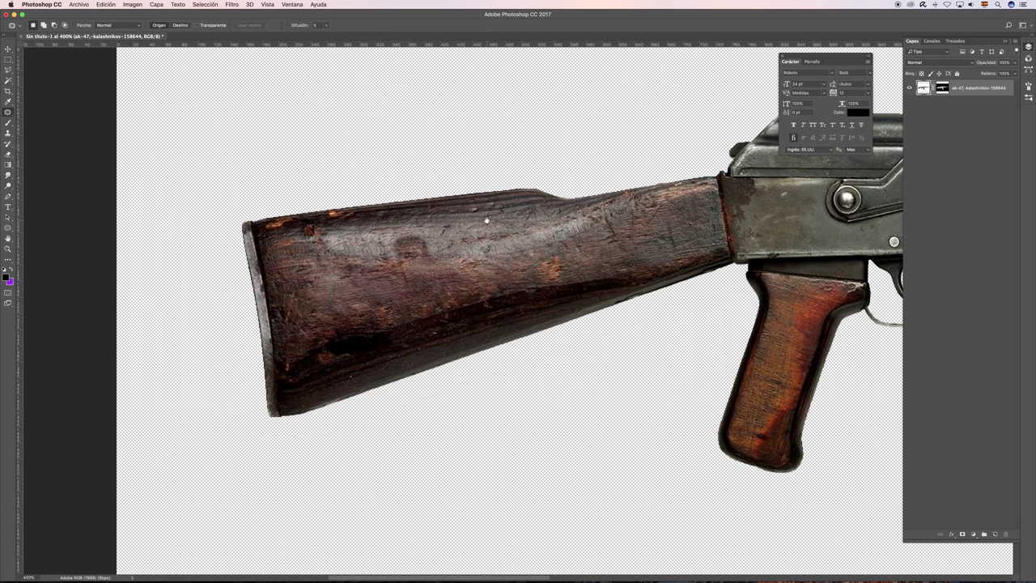
# Try healing the stock with the Healing Brush and dismiss the resulting error
pyautogui.rightClick(8, 113)
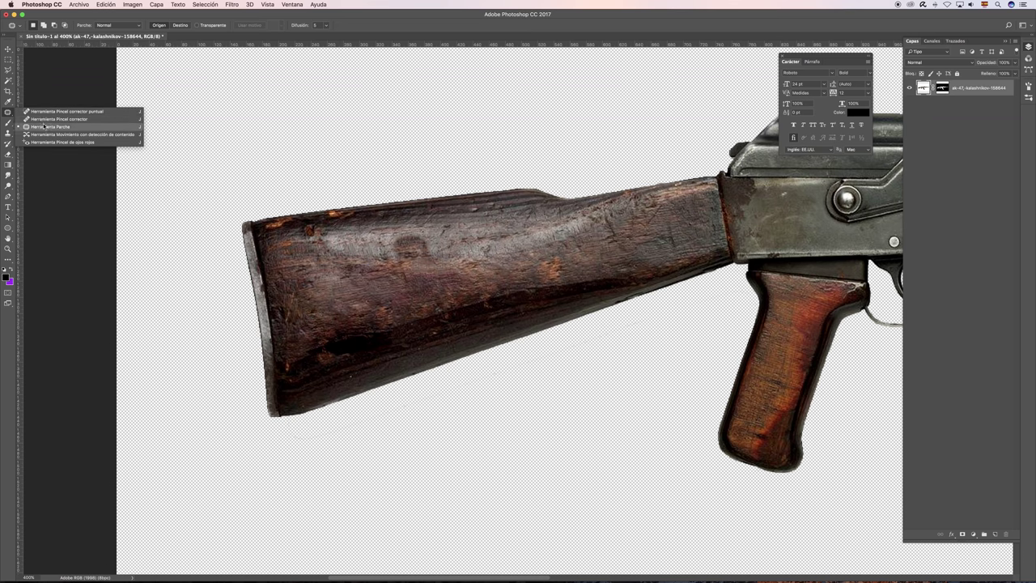
pyautogui.click(43, 120)
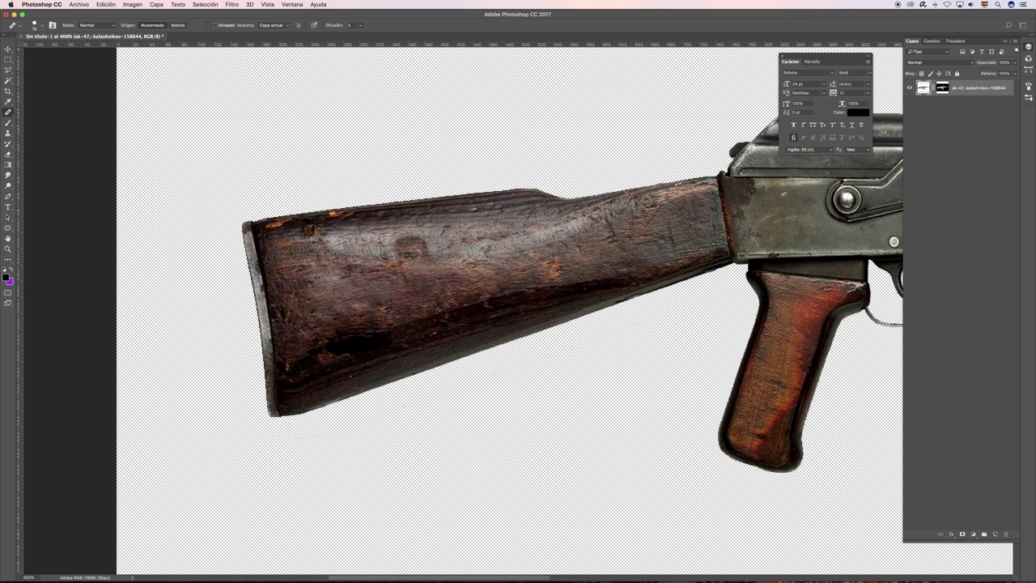
pyautogui.rightClick(971, 96)
pyautogui.click(907, 180)
pyautogui.click(352, 243)
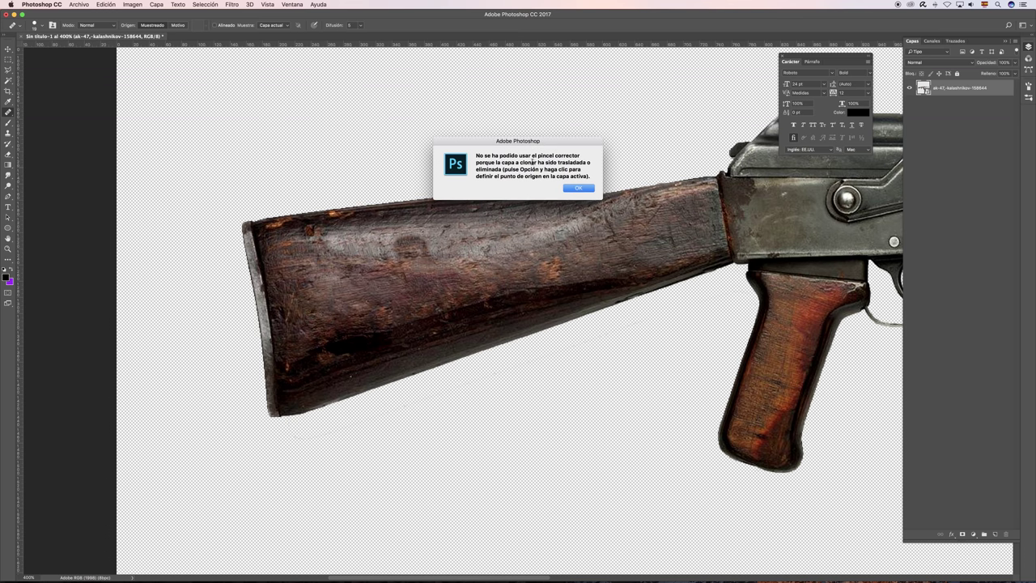
pyautogui.click(578, 188)
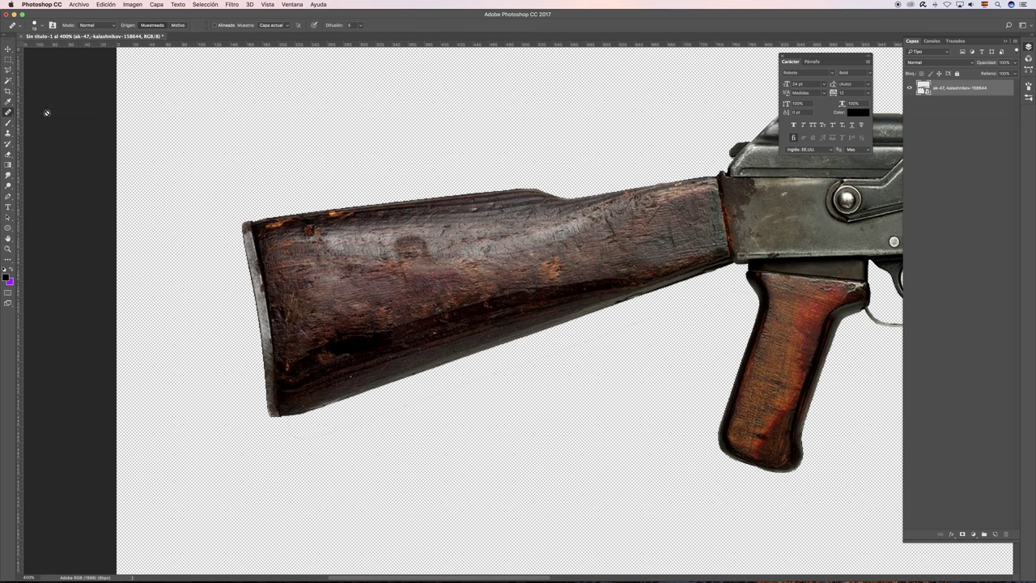
# Return to the Patch tool, decline rasterizing the smart object, and move the Character panel left
pyautogui.rightClick(8, 112)
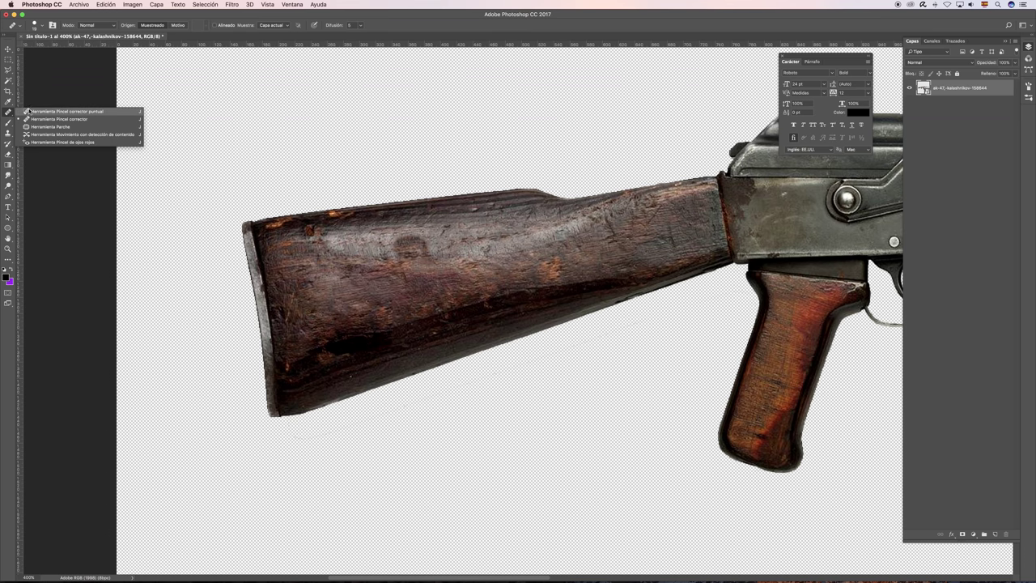
pyautogui.click(45, 127)
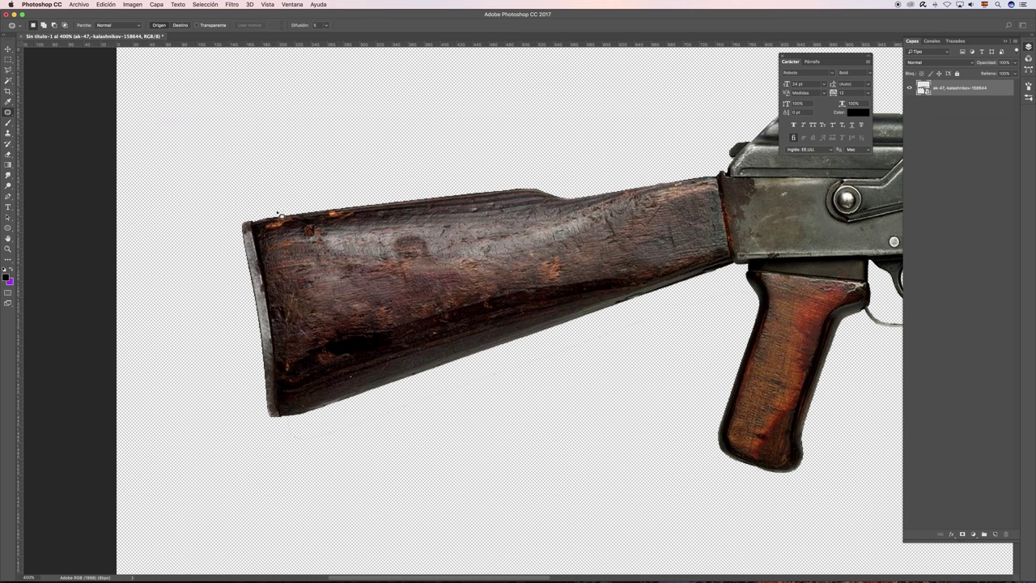
pyautogui.click(360, 256)
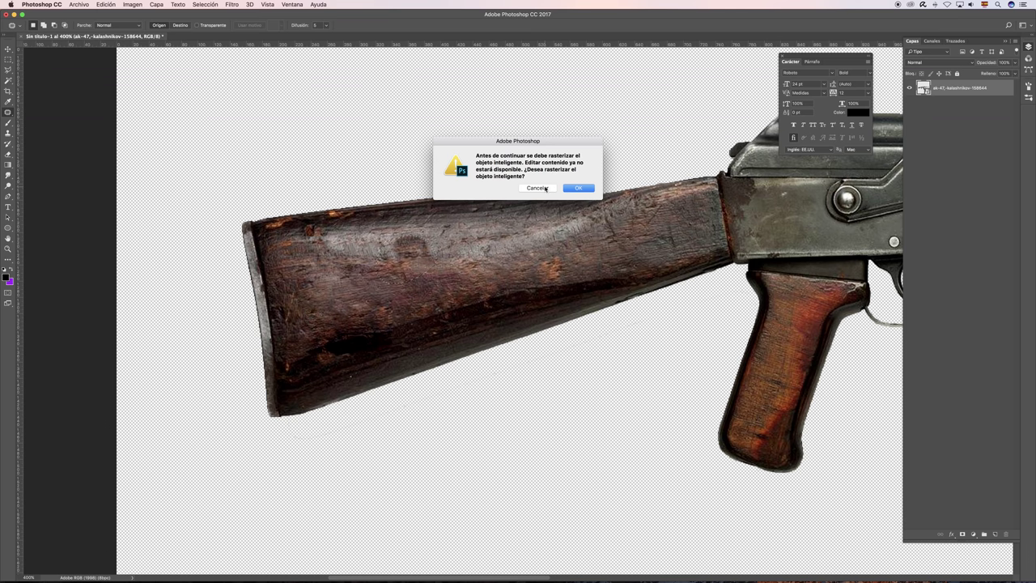
pyautogui.click(535, 188)
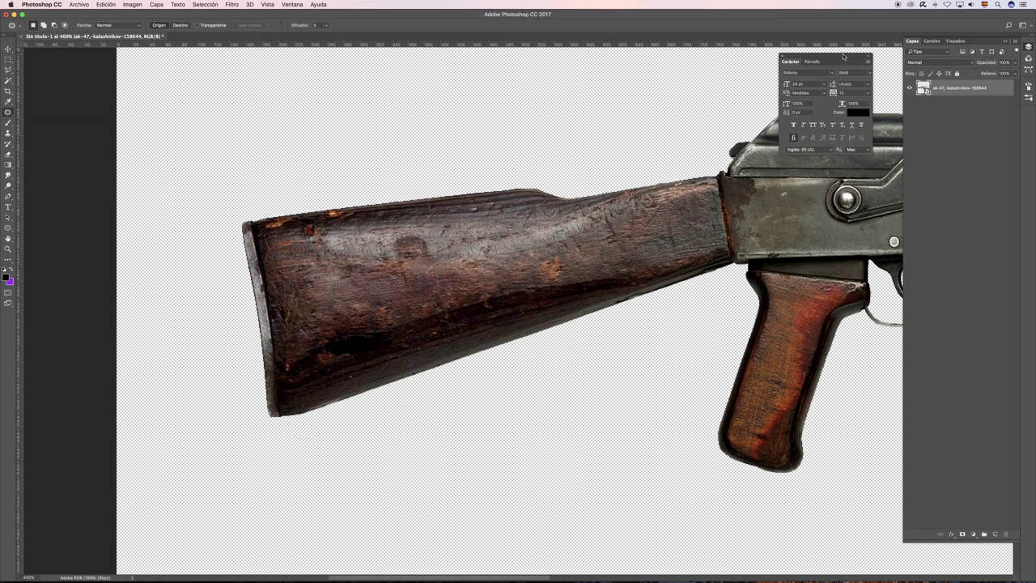
pyautogui.moveTo(844, 59)
pyautogui.mouseDown()
pyautogui.moveTo(723, 105)
pyautogui.moveTo(648, 69)
pyautogui.moveTo(668, 68)
pyautogui.mouseUp()
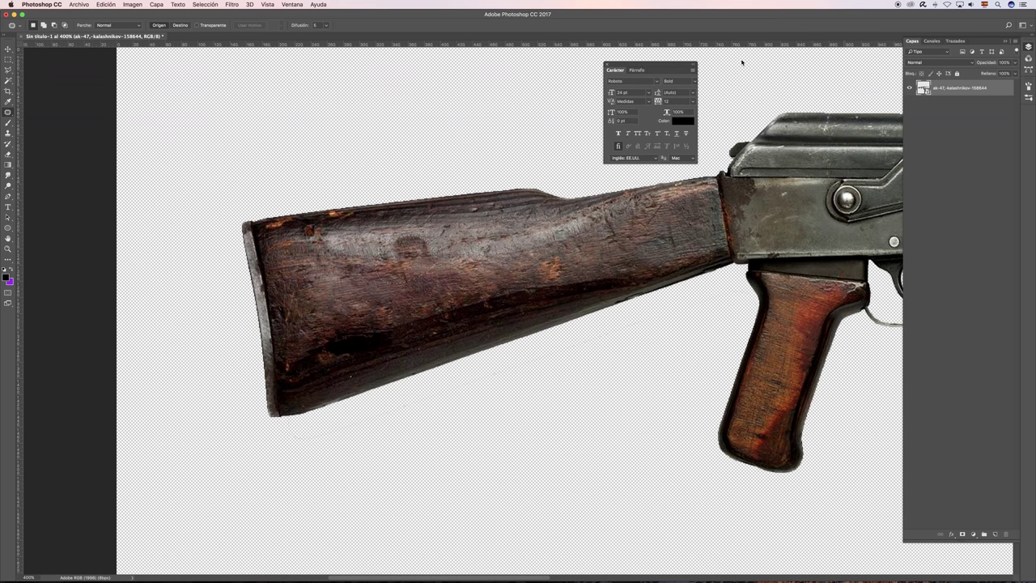